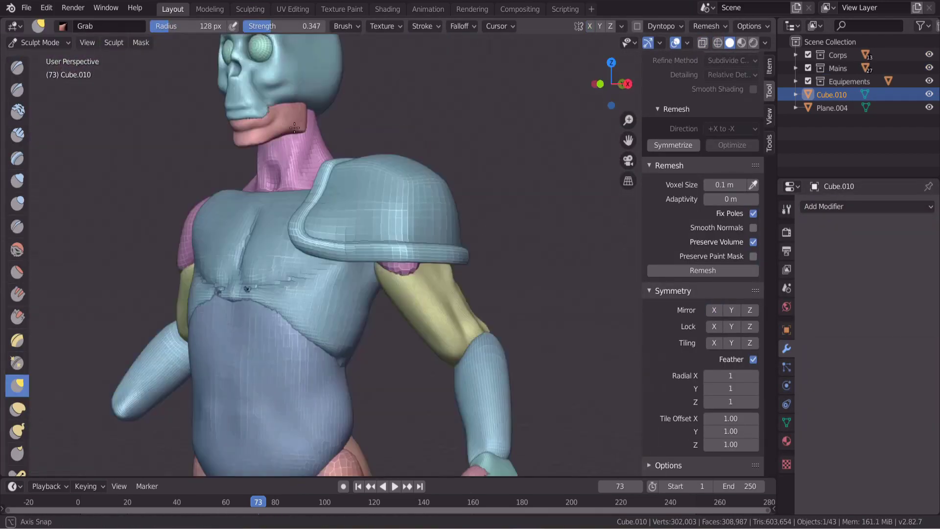
Orbit the view to see the armored character side-on.
{"action": "middle_click_drag", "start_coordinate": [294, 128], "coordinate": [348, 196]}
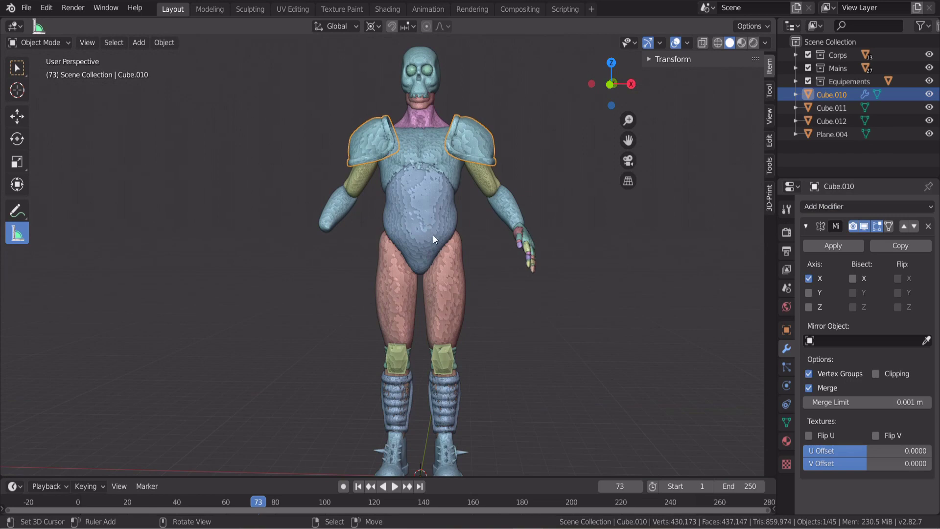
Frame the full armored skeleton from the front and deselect the mirrored shoulder pads.
{"action": "mouse_move", "coordinate": [433, 234]}
{"action": "middle_mouse_down"}
{"action": "mouse_move", "coordinate": [375, 196]}
{"action": "mouse_move", "coordinate": [422, 205]}
{"action": "middle_mouse_up"}
{"action": "key", "text": "KP_1"}
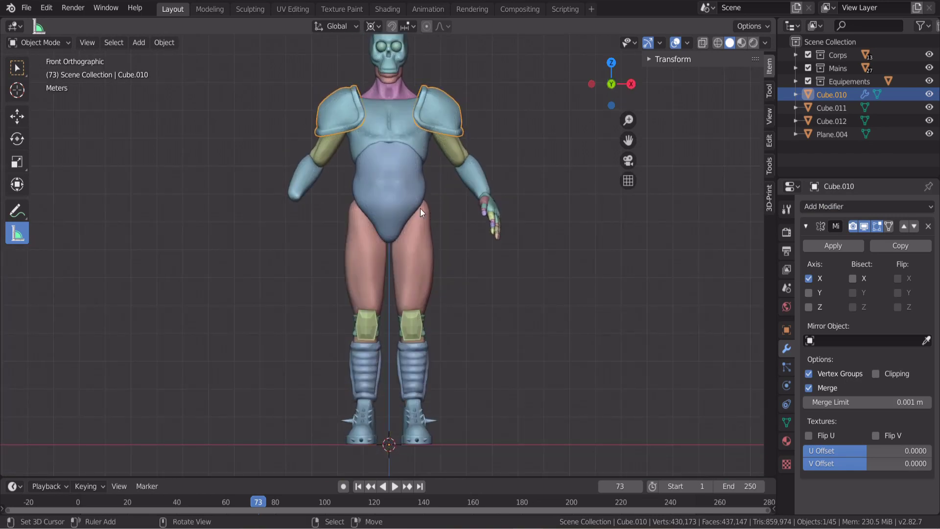
{"action": "mouse_move", "coordinate": [420, 208]}
{"action": "middle_mouse_down"}
{"action": "mouse_move", "coordinate": [522, 284]}
{"action": "mouse_move", "coordinate": [415, 288]}
{"action": "middle_mouse_up"}
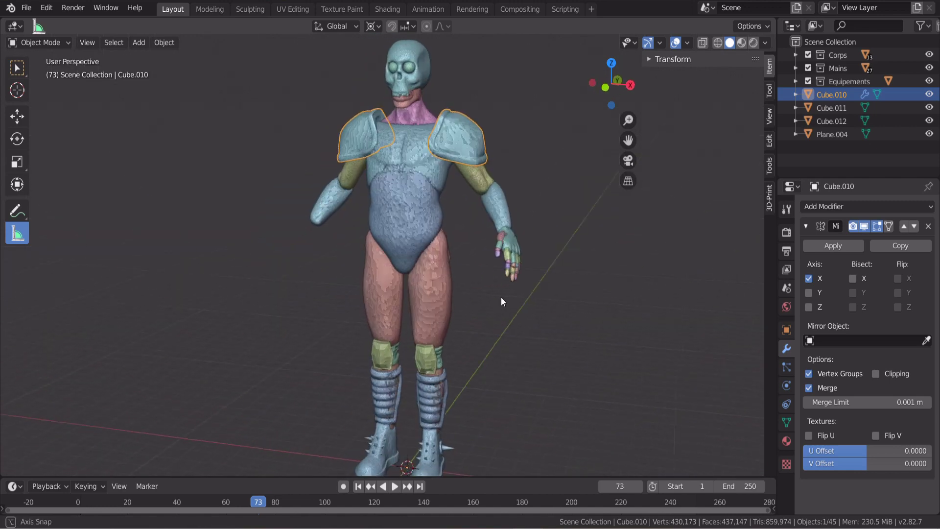
{"action": "mouse_move", "coordinate": [501, 297]}
{"action": "middle_mouse_down"}
{"action": "mouse_move", "coordinate": [525, 293]}
{"action": "mouse_move", "coordinate": [498, 279]}
{"action": "middle_mouse_up"}
{"action": "key", "text": "alt+a"}
{"action": "scroll", "coordinate": [498, 289], "scroll_direction": "down", "scroll_amount": 2}
{"action": "scroll", "coordinate": [499, 283], "scroll_direction": "down", "scroll_amount": 2}
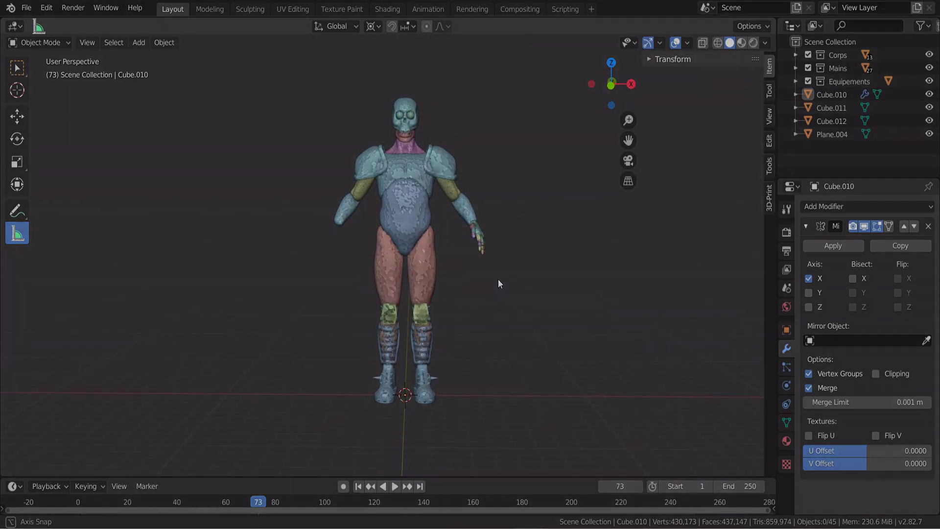